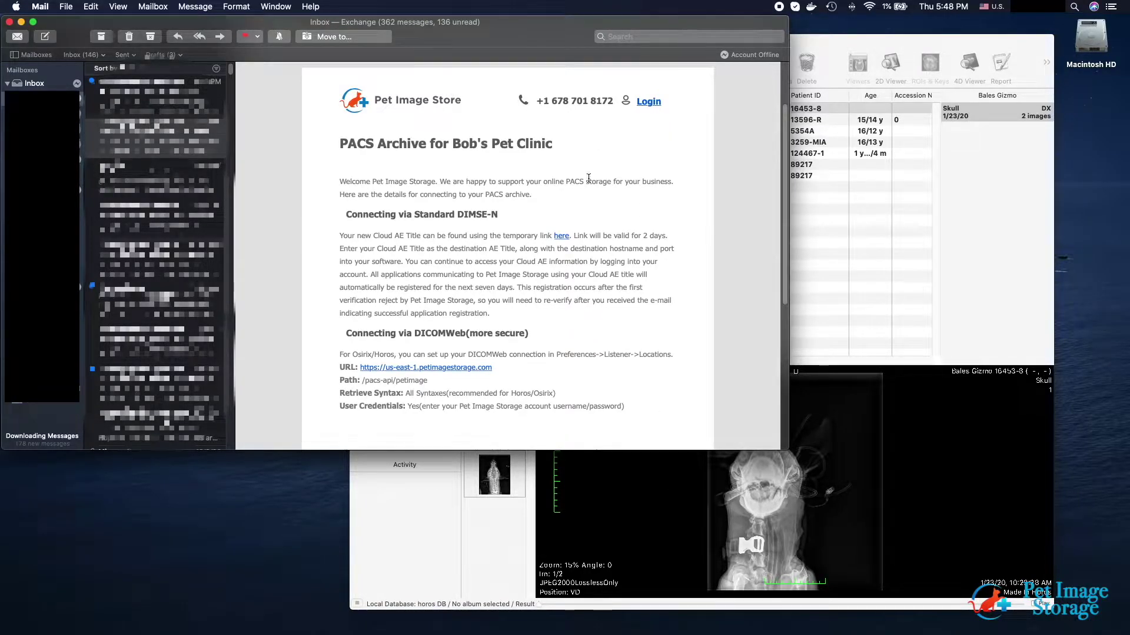
Open the temporary Cloud AE Title link in the Pet Image Store email to view the details in Safari.
{"action": "left_click", "coordinate": [562, 235]}
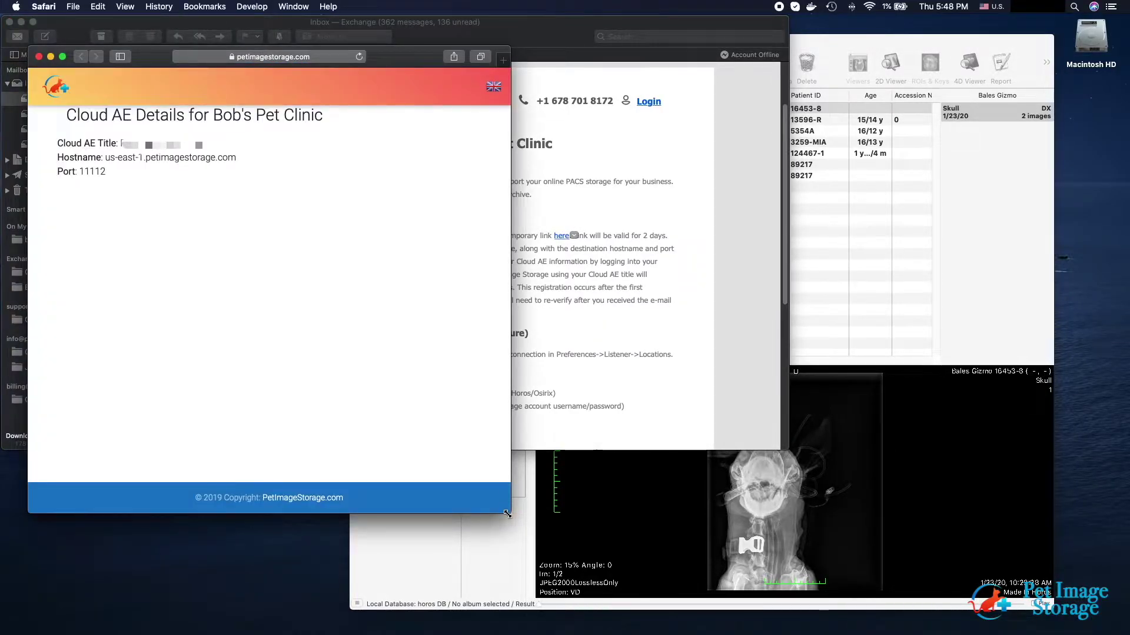
Enlarge the Safari Cloud AE Details window, then bring the Horos database window forward.
{"action": "left_click_drag", "start_coordinate": [510, 513], "coordinate": [533, 521]}
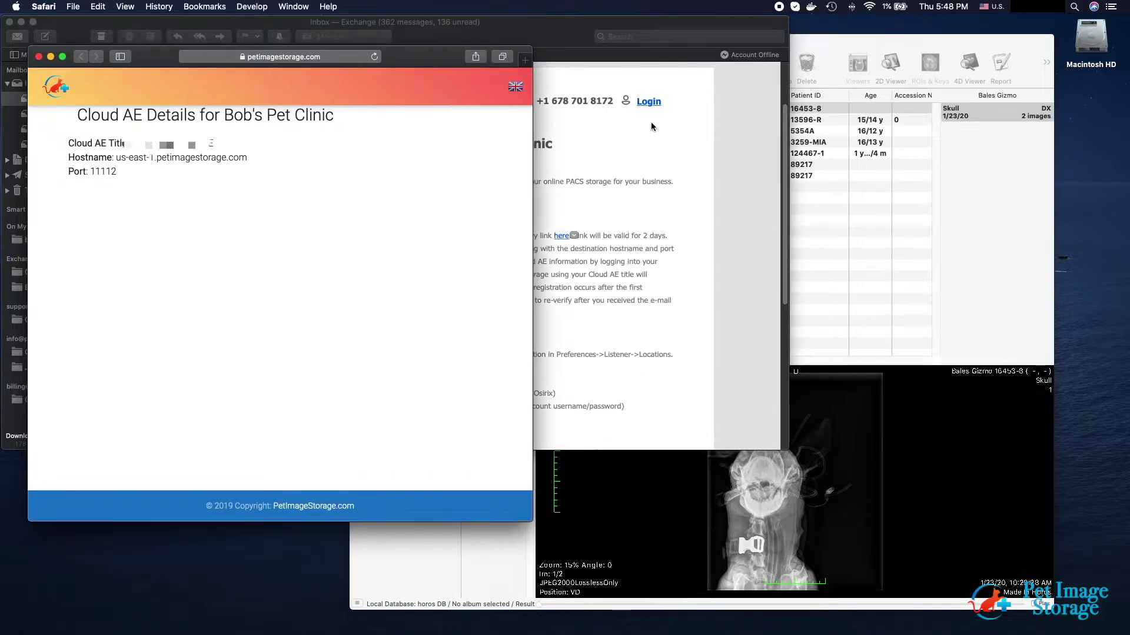
{"action": "left_click", "coordinate": [832, 43]}
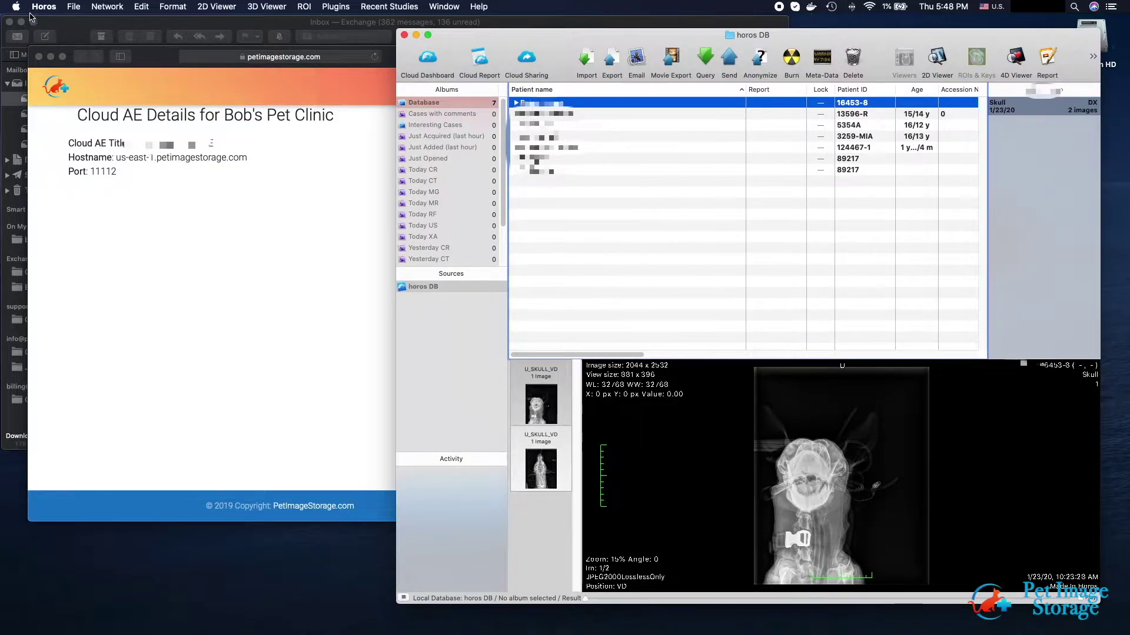
Open Horos Preferences and go from Listener to the Locations pane.
{"action": "left_click", "coordinate": [44, 9]}
{"action": "left_click", "coordinate": [50, 34]}
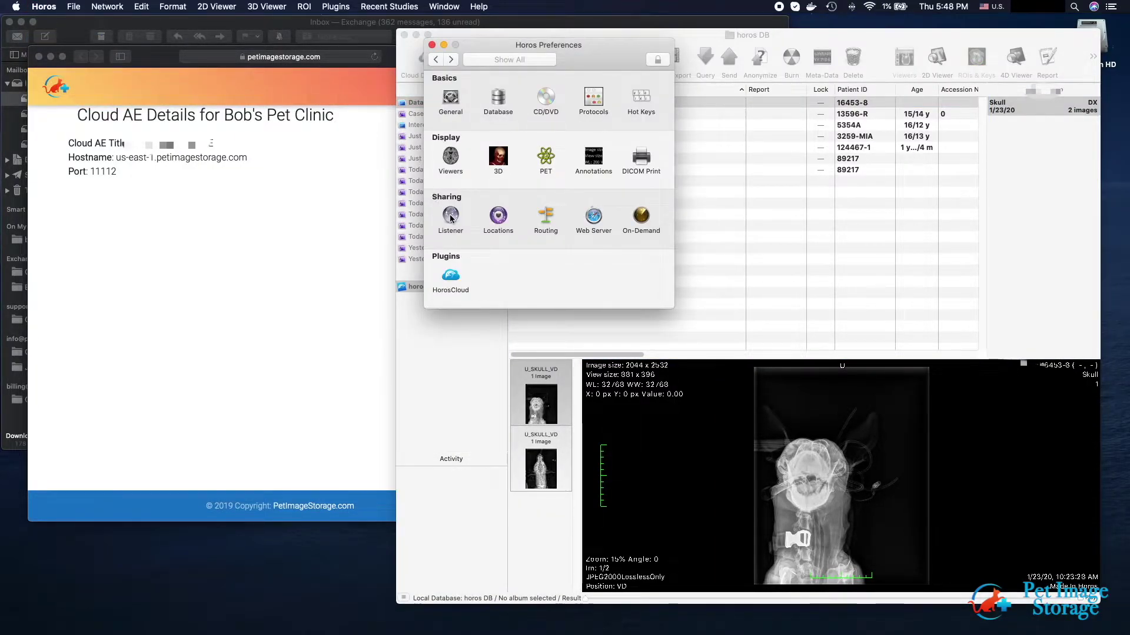
{"action": "left_click", "coordinate": [449, 214]}
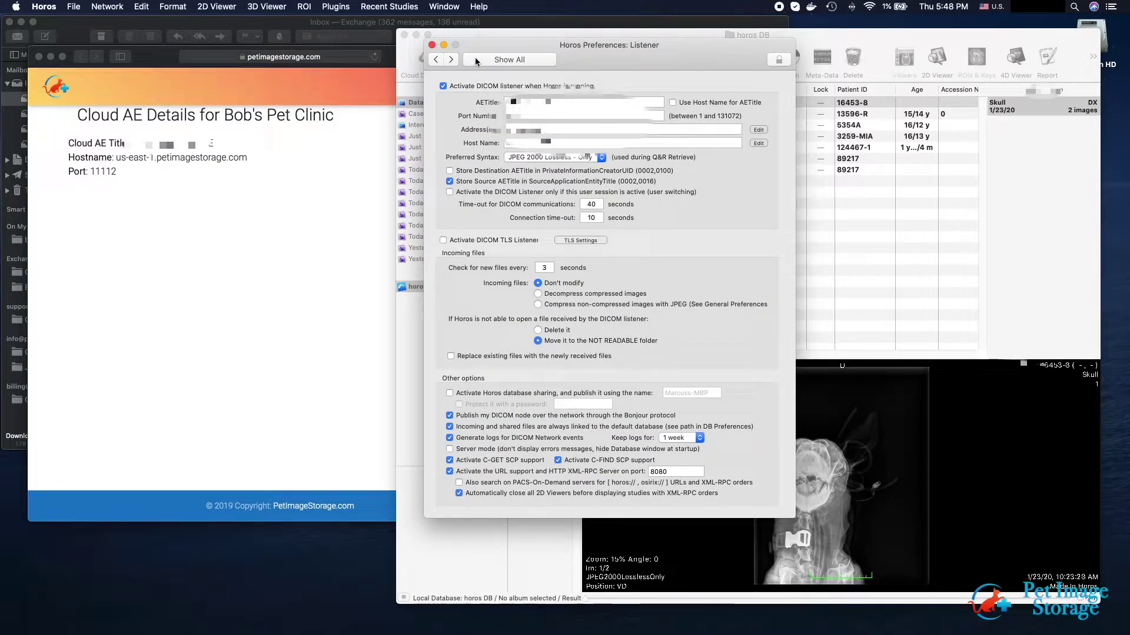
{"action": "left_click", "coordinate": [451, 60]}
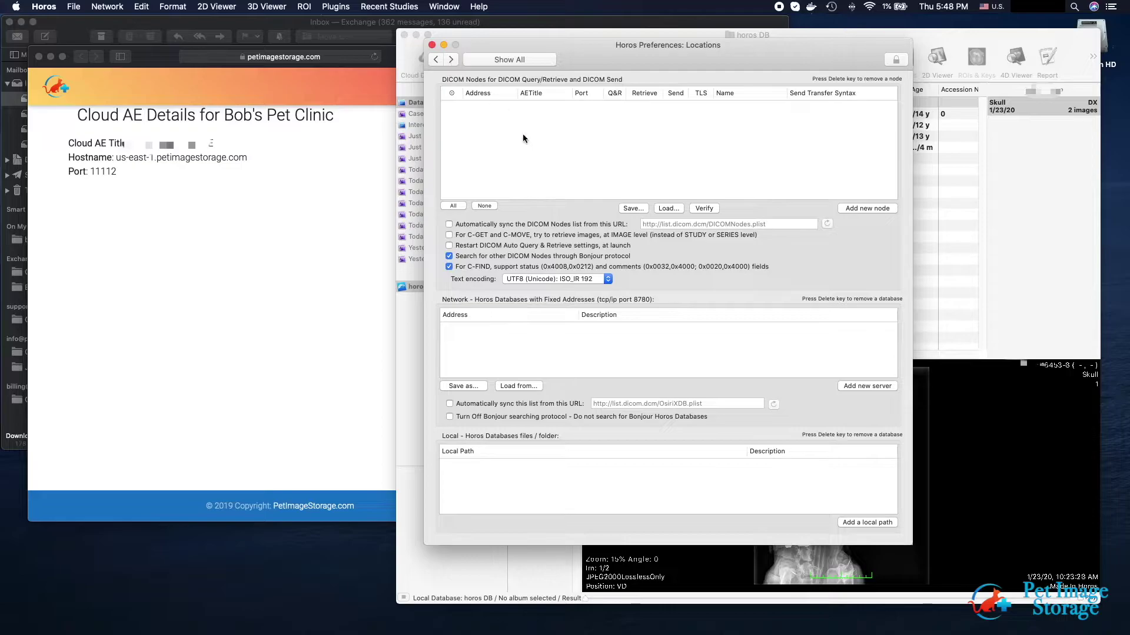
Add a new DICOM node and paste us-east-1.petimagestorage.com from Safari as its address.
{"action": "left_click", "coordinate": [865, 208]}
{"action": "left_click", "coordinate": [318, 159]}
{"action": "left_click_drag", "start_coordinate": [117, 159], "coordinate": [247, 158]}
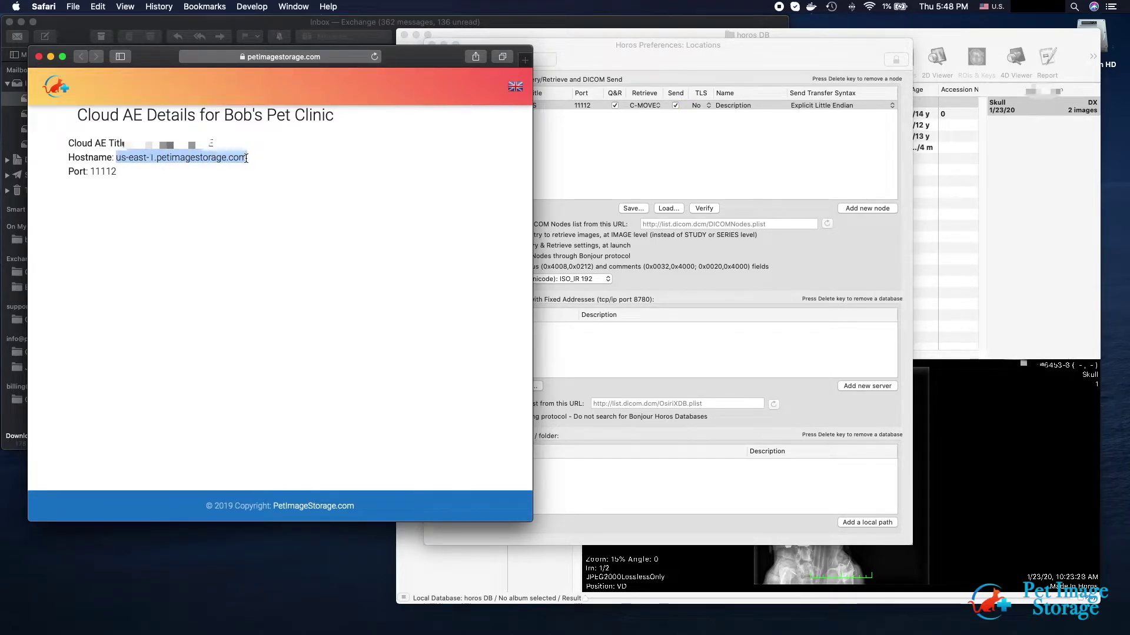
{"action": "key", "text": "super+c"}
{"action": "left_click", "coordinate": [595, 57]}
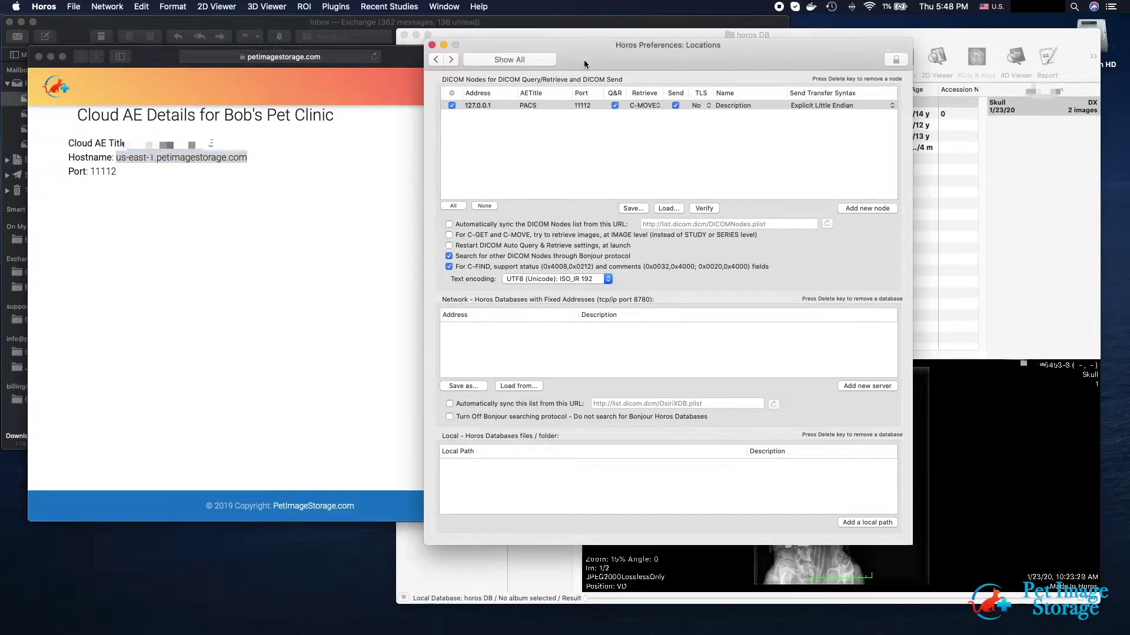
{"action": "double_click", "coordinate": [490, 106]}
{"action": "key", "text": "super+v"}
{"action": "left_click", "coordinate": [534, 129]}
Replace the node's PACS AE Title with the Cloud AE Title copied from Safari.
{"action": "left_click", "coordinate": [255, 198]}
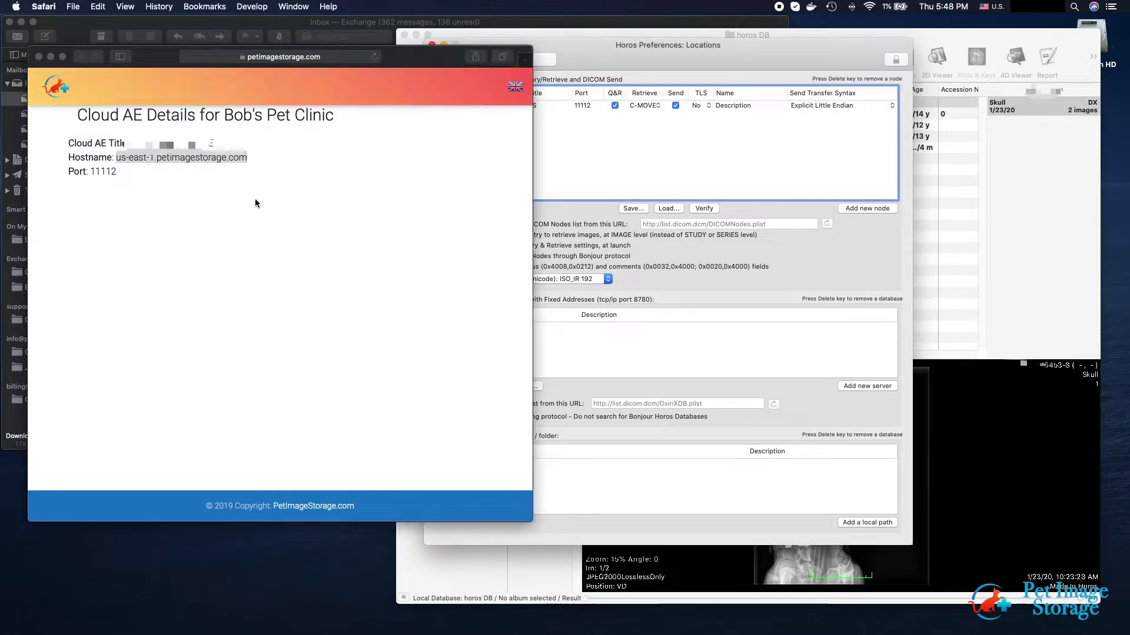
{"action": "double_click", "coordinate": [159, 144]}
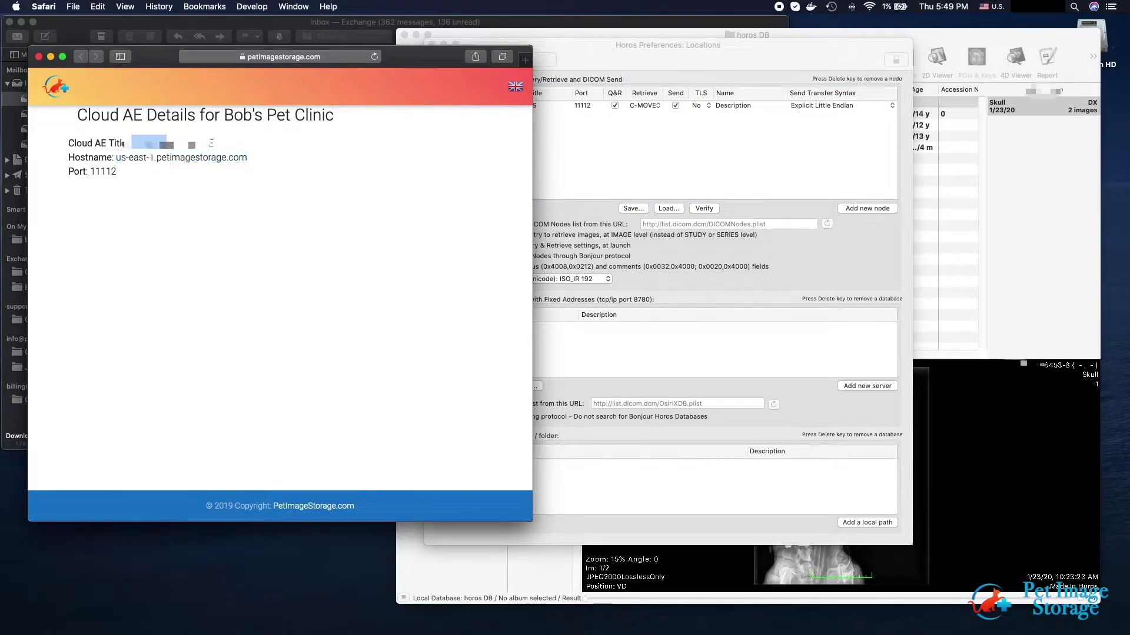
{"action": "left_click_drag", "start_coordinate": [166, 145], "coordinate": [213, 144]}
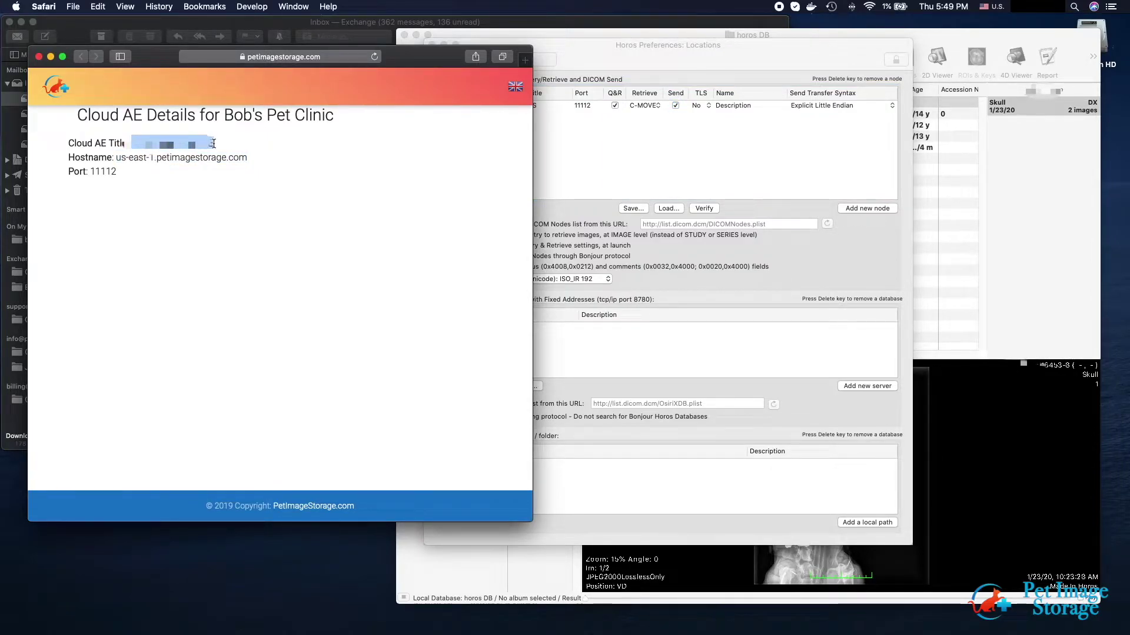
{"action": "key", "text": "super+c"}
{"action": "left_click", "coordinate": [580, 146]}
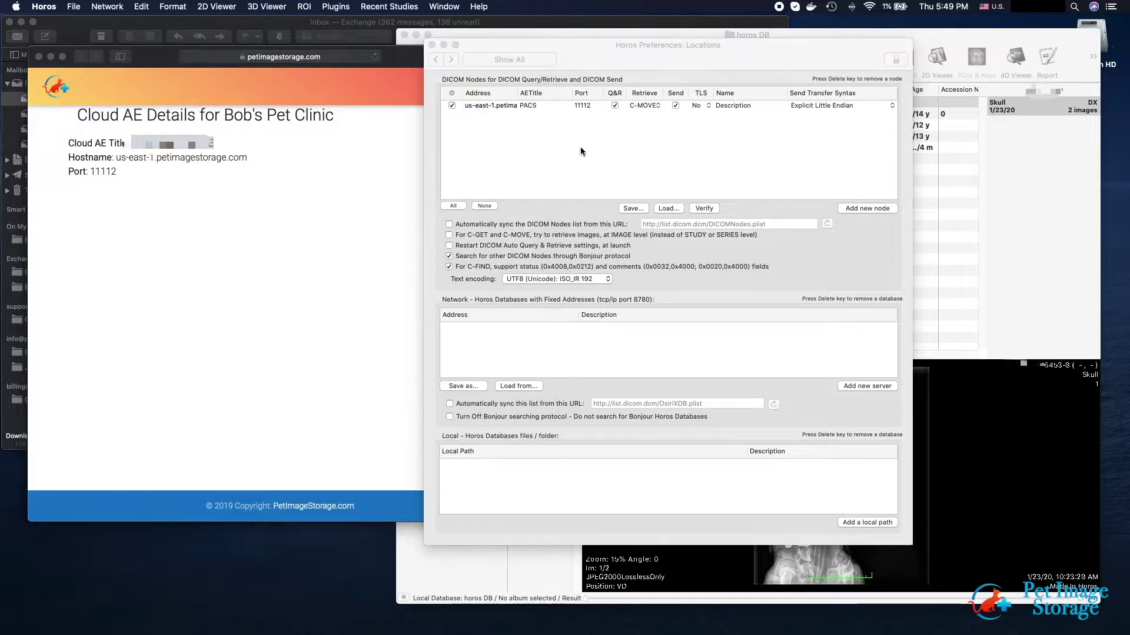
{"action": "left_click", "coordinate": [539, 106]}
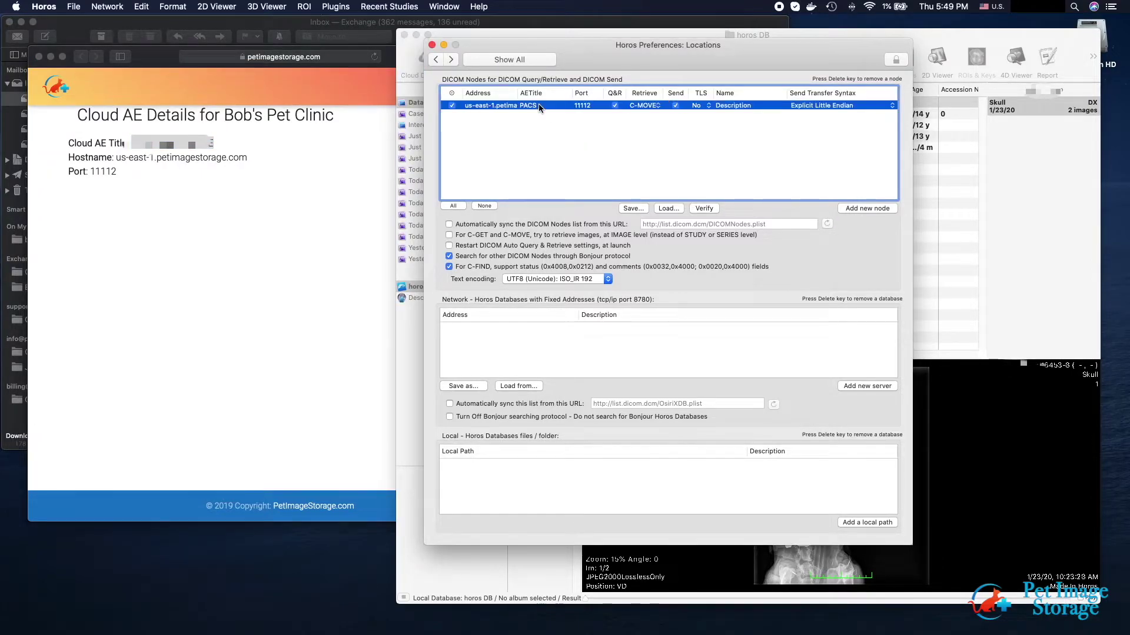
{"action": "left_click", "coordinate": [539, 105]}
{"action": "key", "text": "super+v"}
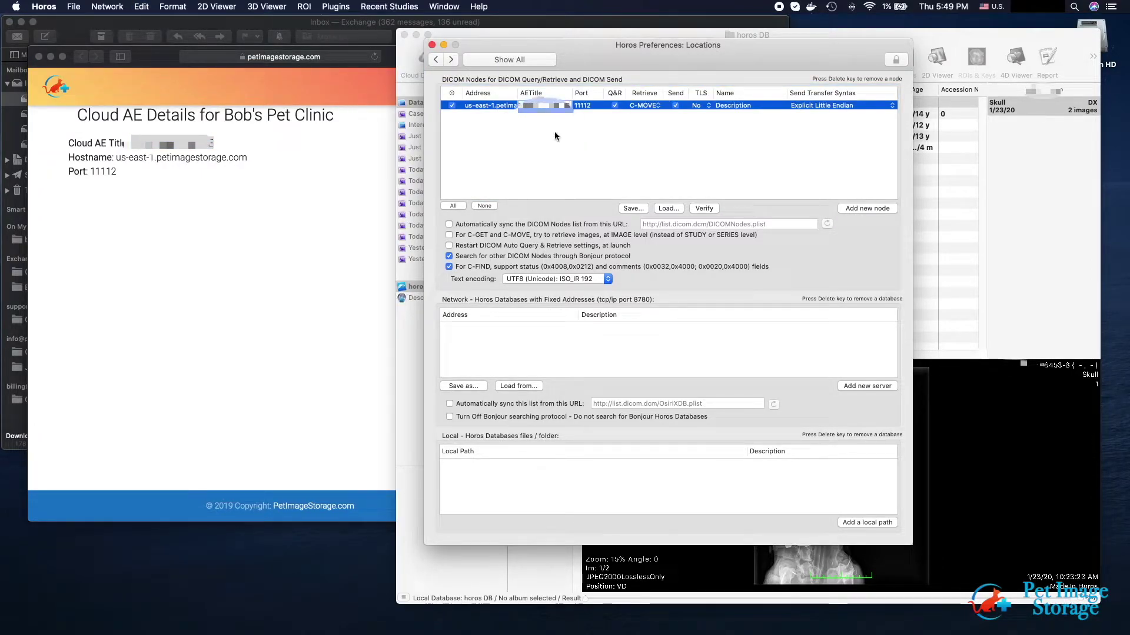
{"action": "left_click", "coordinate": [554, 132]}
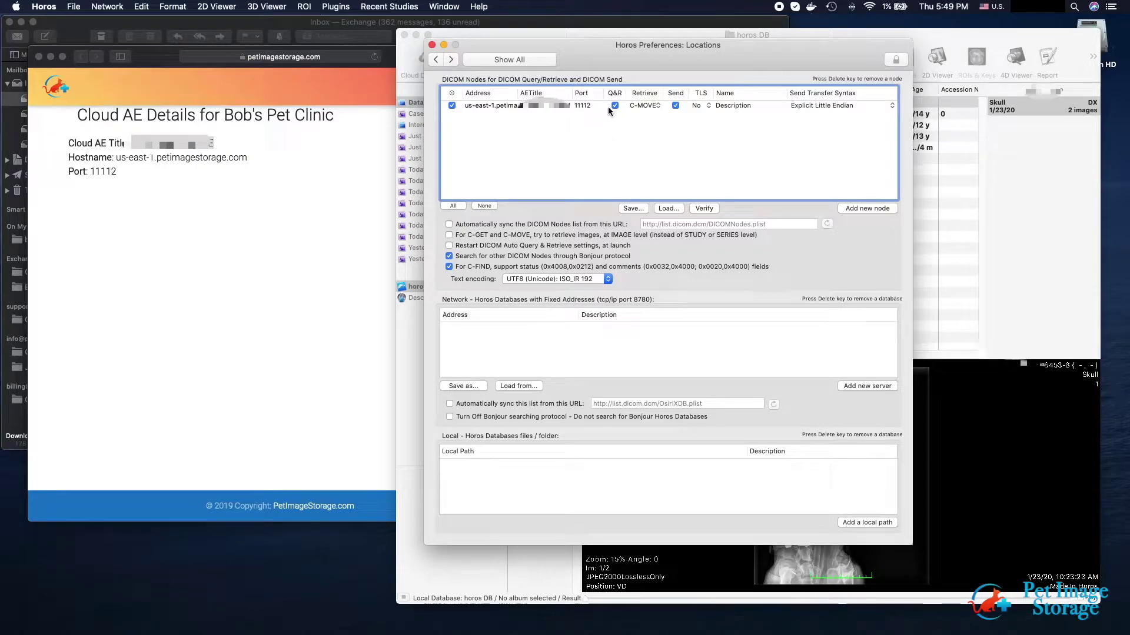
Set the cloud node to retrieve via C-GET and send as JPEG 2000 Lossless, then close Preferences.
{"action": "left_click", "coordinate": [658, 104]}
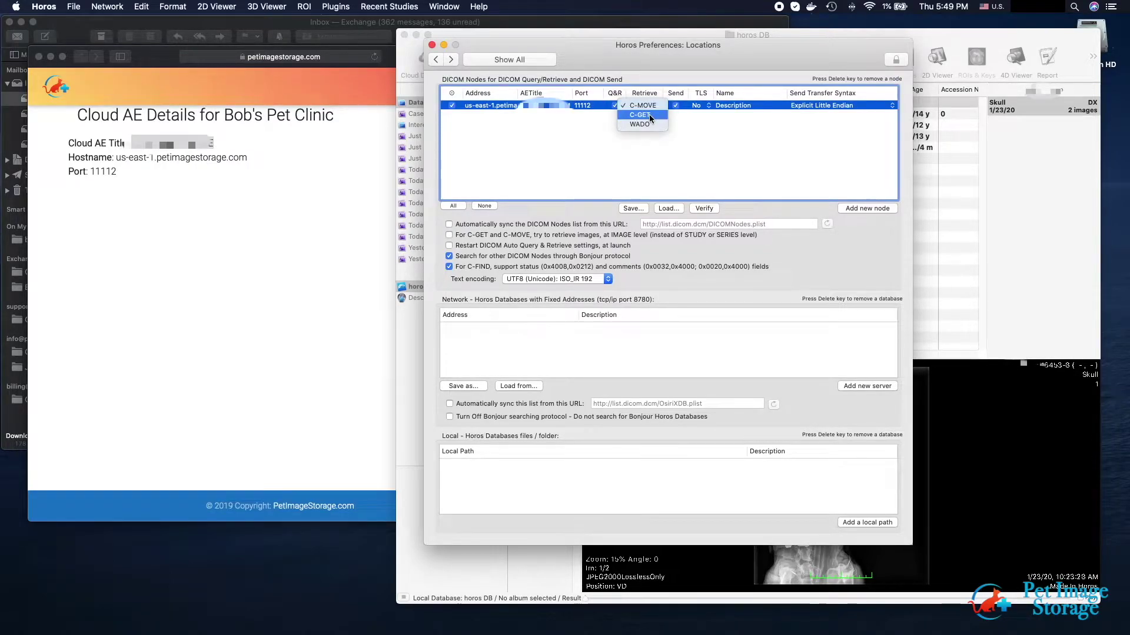
{"action": "left_click", "coordinate": [650, 116]}
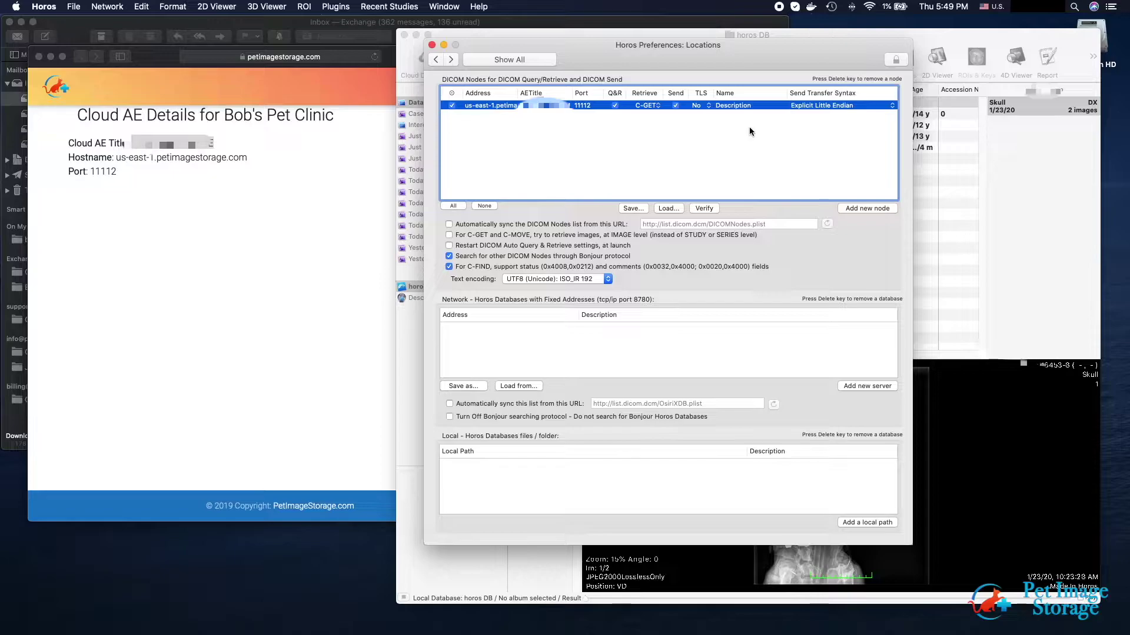
{"action": "left_click", "coordinate": [764, 133]}
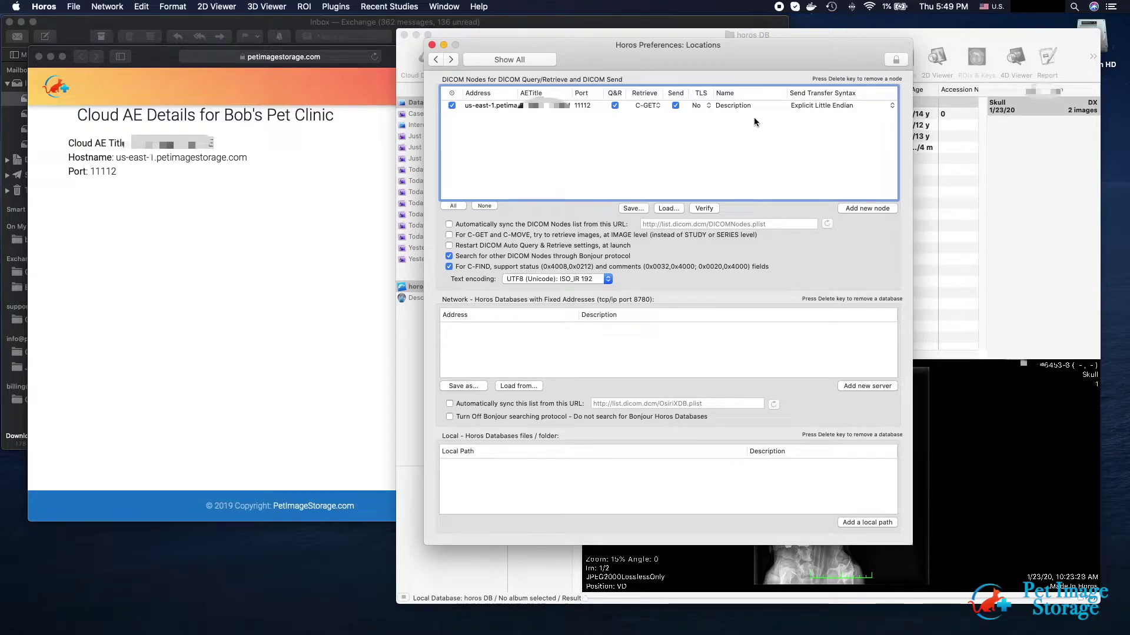
{"action": "left_click", "coordinate": [882, 106]}
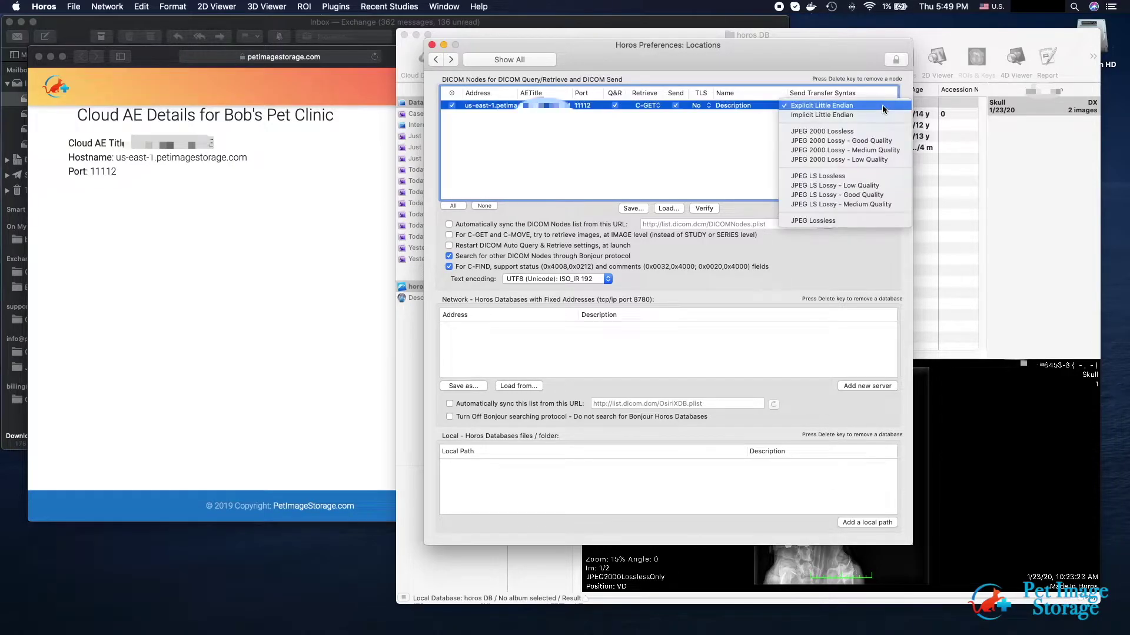
{"action": "left_click", "coordinate": [859, 131]}
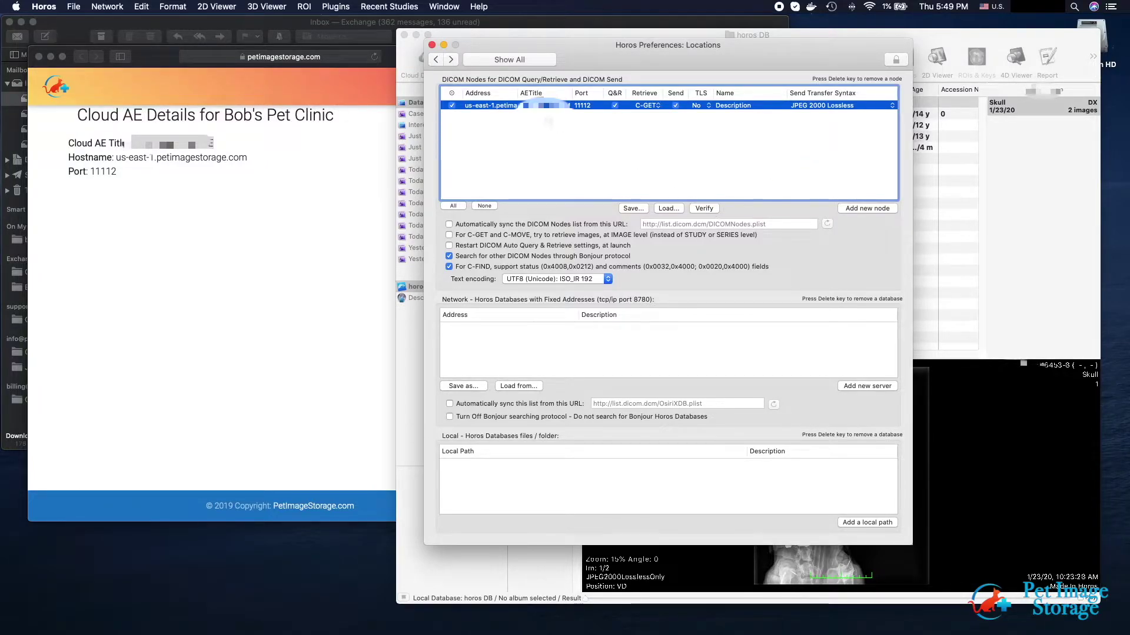
{"action": "left_click", "coordinate": [530, 120]}
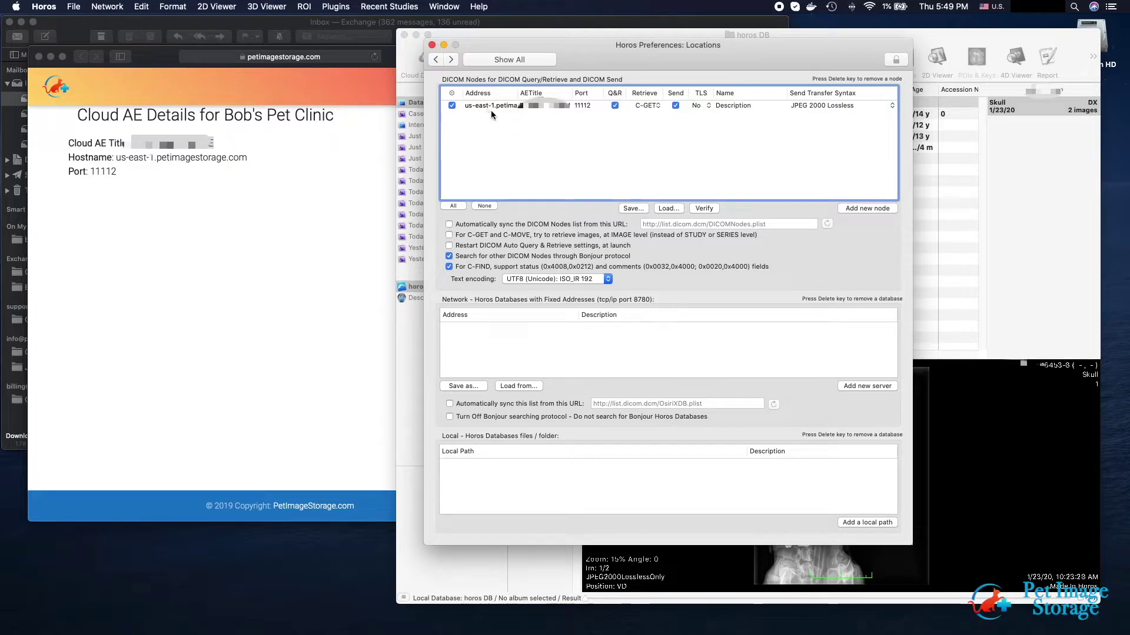
{"action": "left_click", "coordinate": [432, 46]}
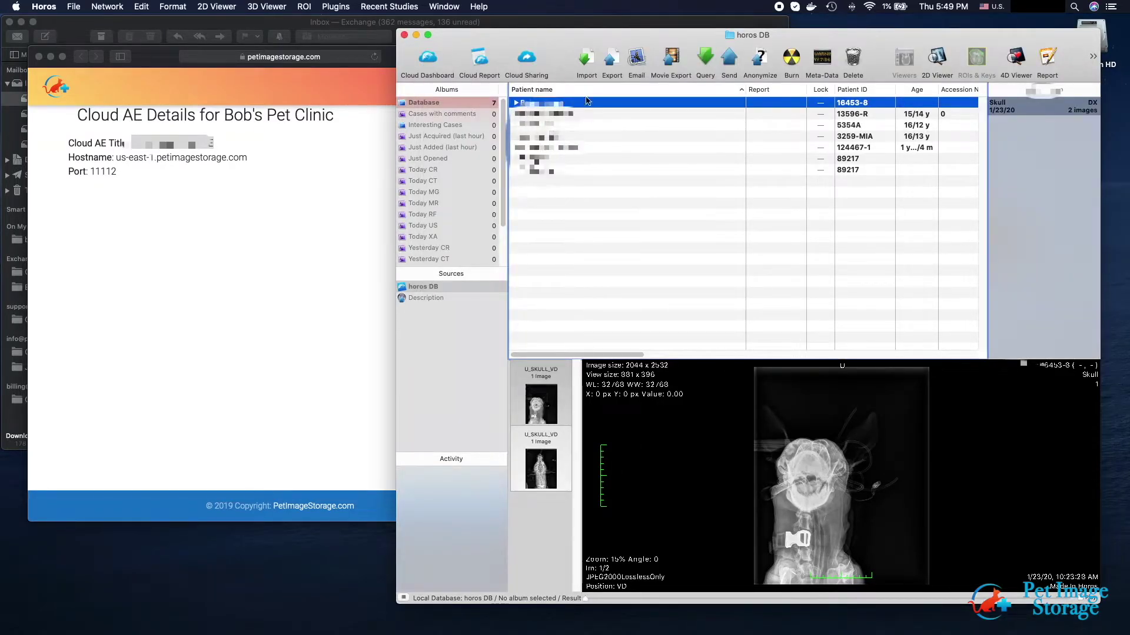
{"action": "left_click", "coordinate": [705, 58]}
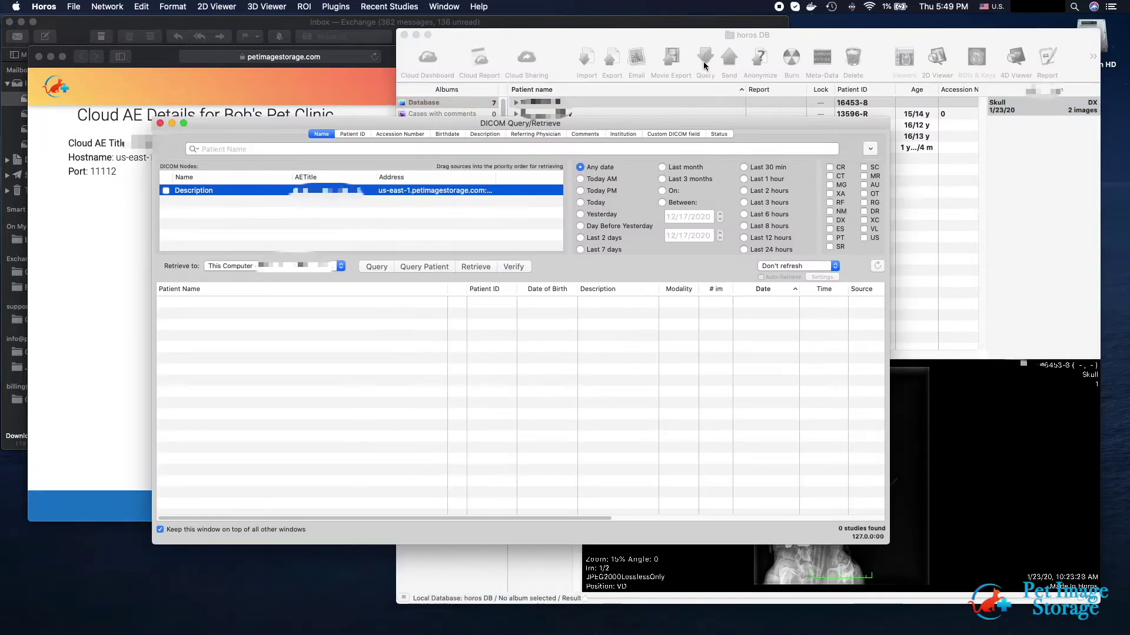
{"action": "left_click", "coordinate": [167, 190]}
{"action": "left_click", "coordinate": [830, 221]}
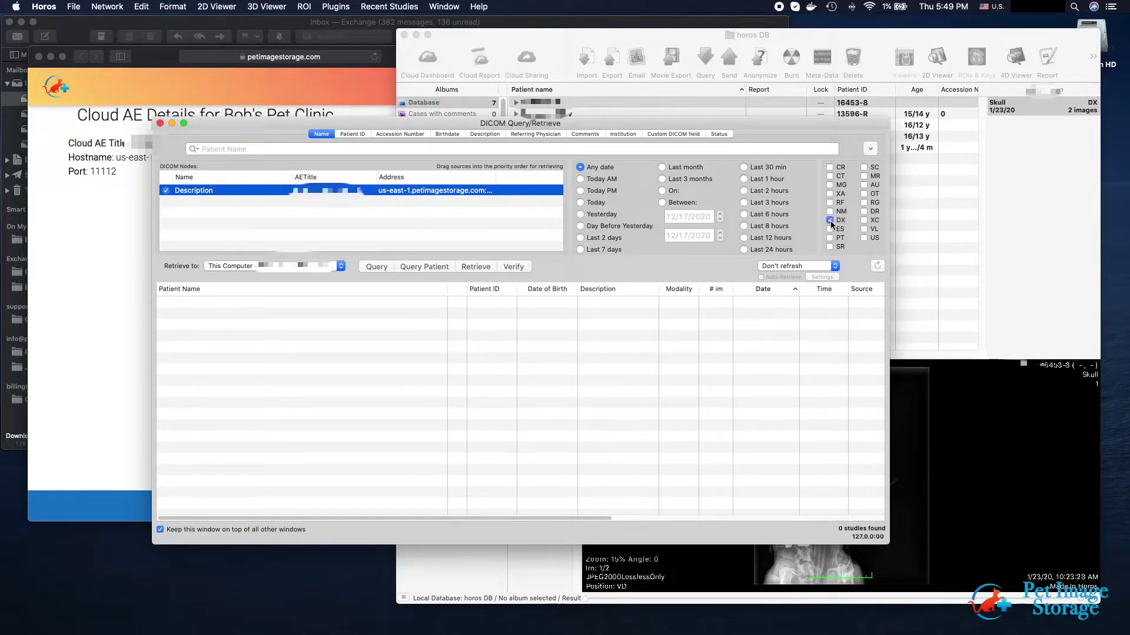
{"action": "left_click", "coordinate": [377, 268]}
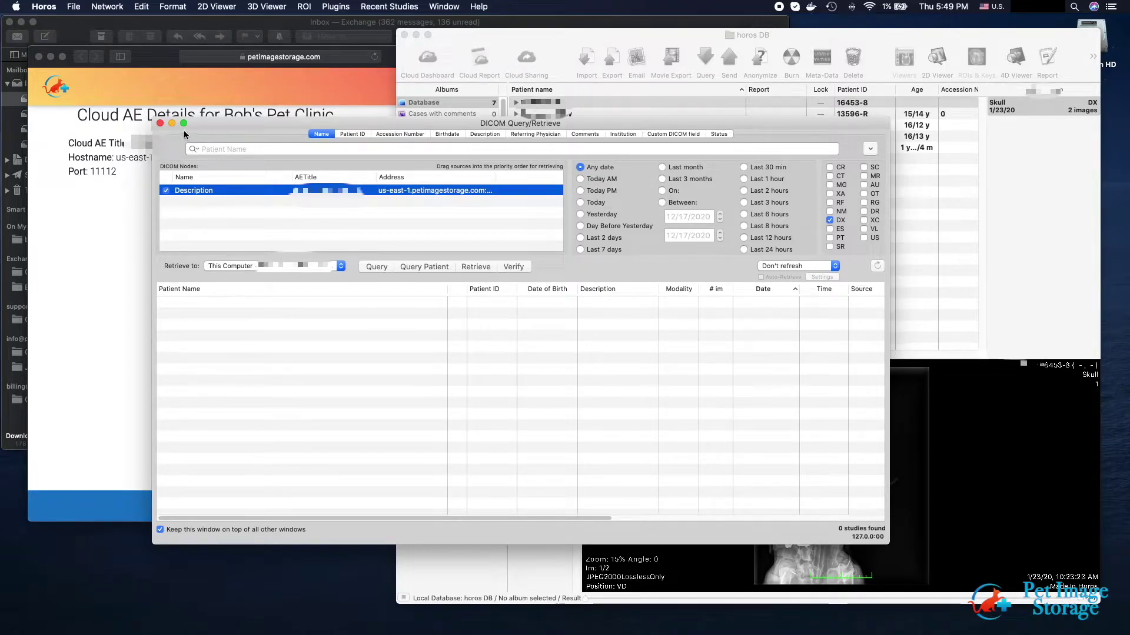
{"action": "left_click", "coordinate": [160, 123]}
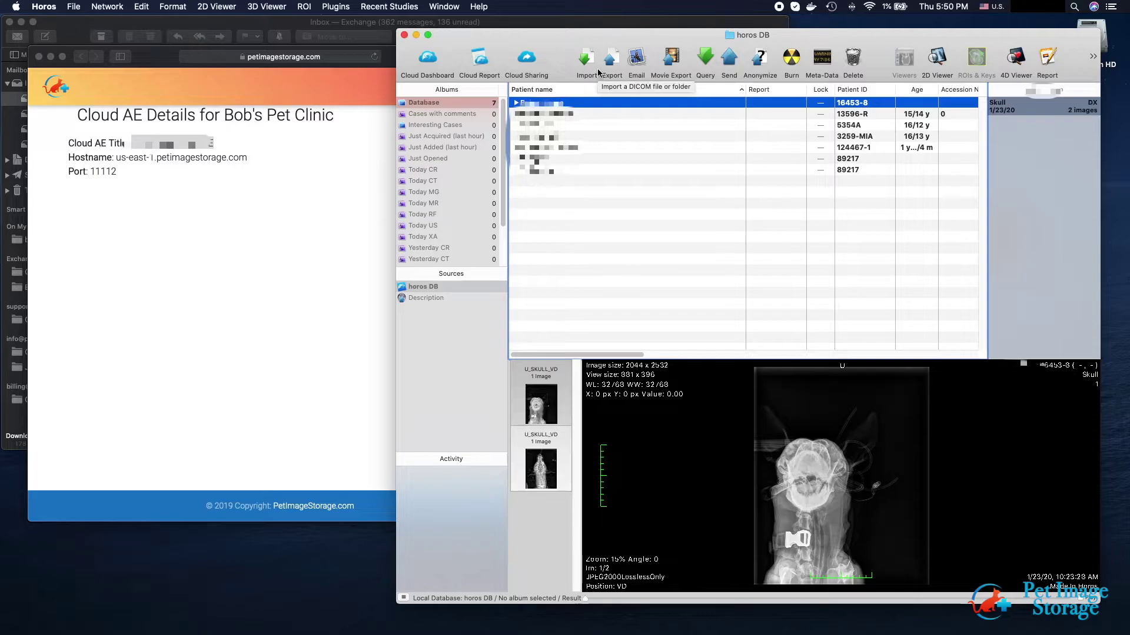
Send the 2 Skull study files to the cloud node using JPEG 2000 Lossless compression.
{"action": "left_click", "coordinate": [729, 60]}
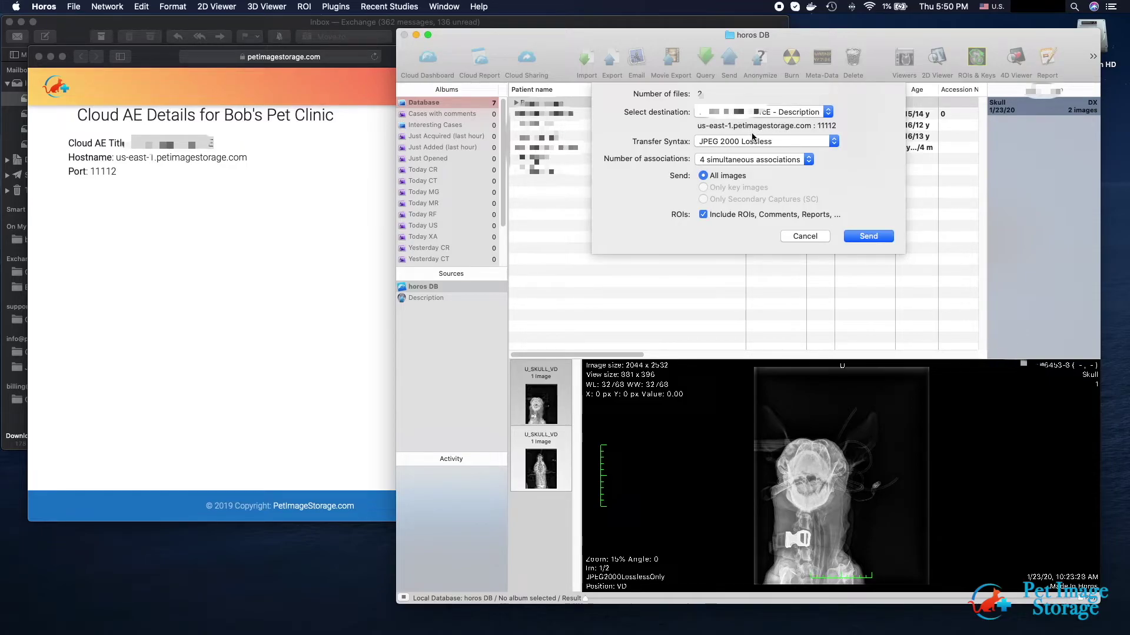
{"action": "left_click", "coordinate": [836, 147]}
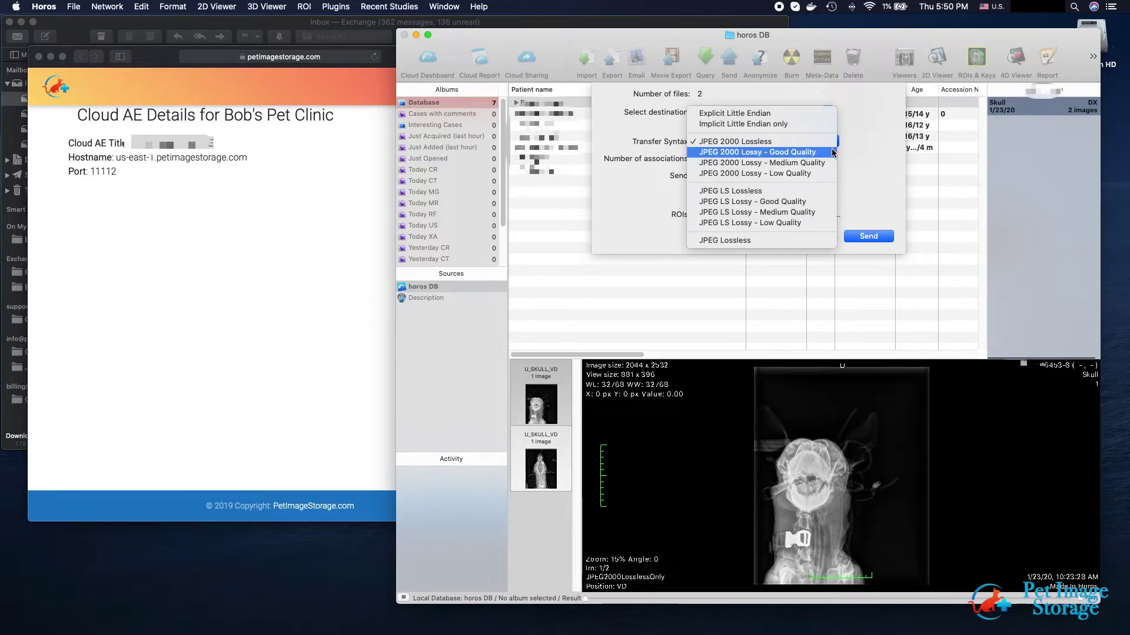
{"action": "left_click", "coordinate": [824, 147]}
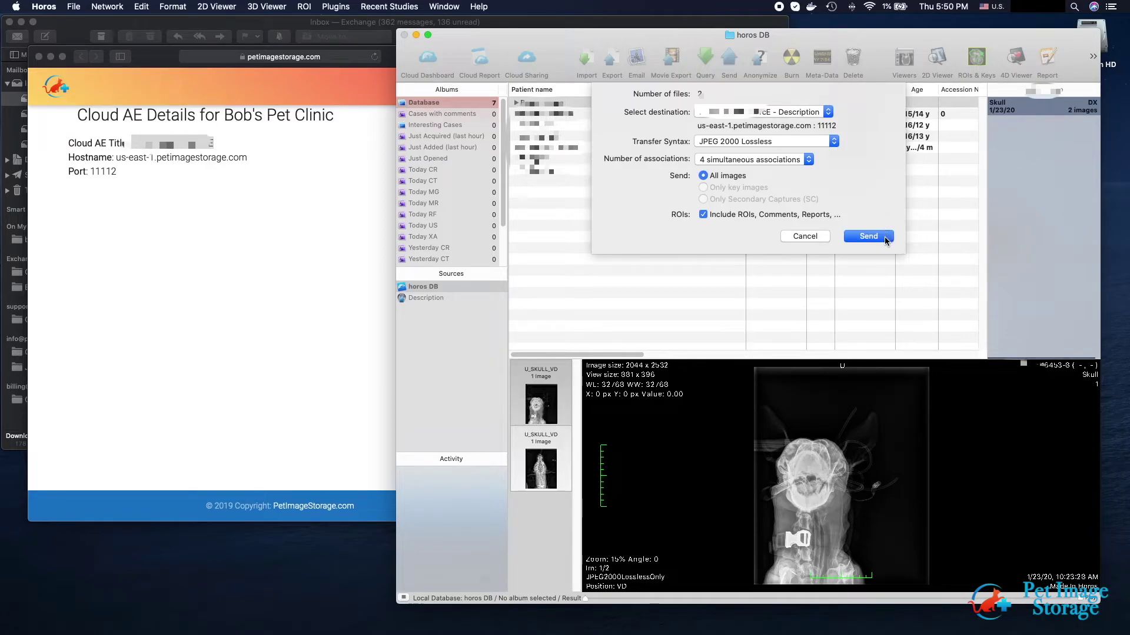
{"action": "left_click", "coordinate": [868, 236]}
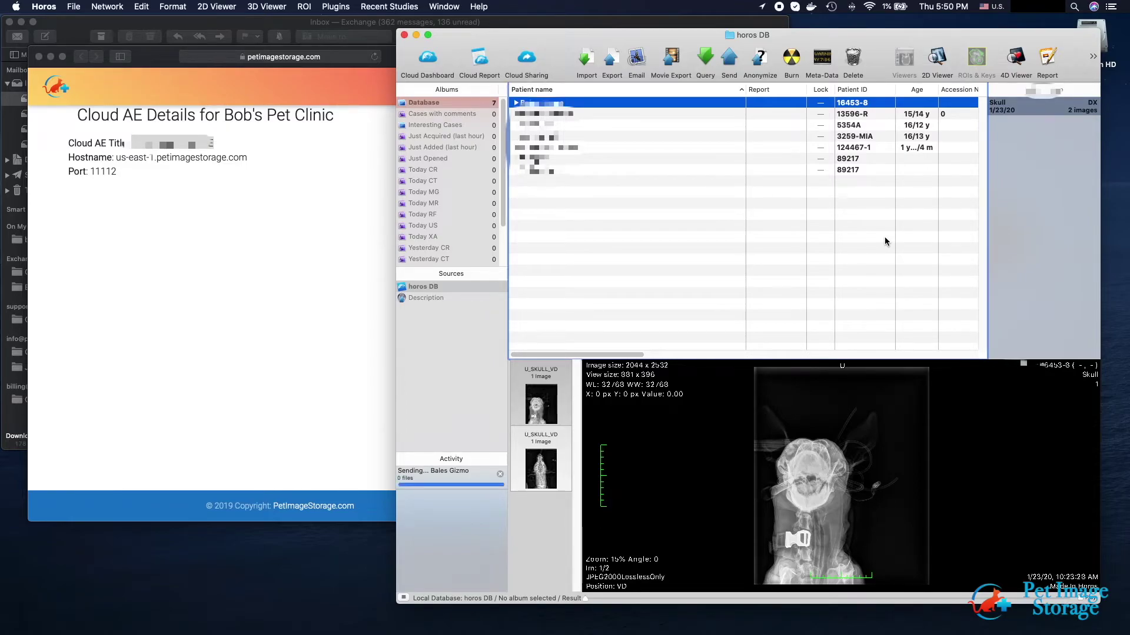
{"action": "left_click", "coordinate": [704, 59]}
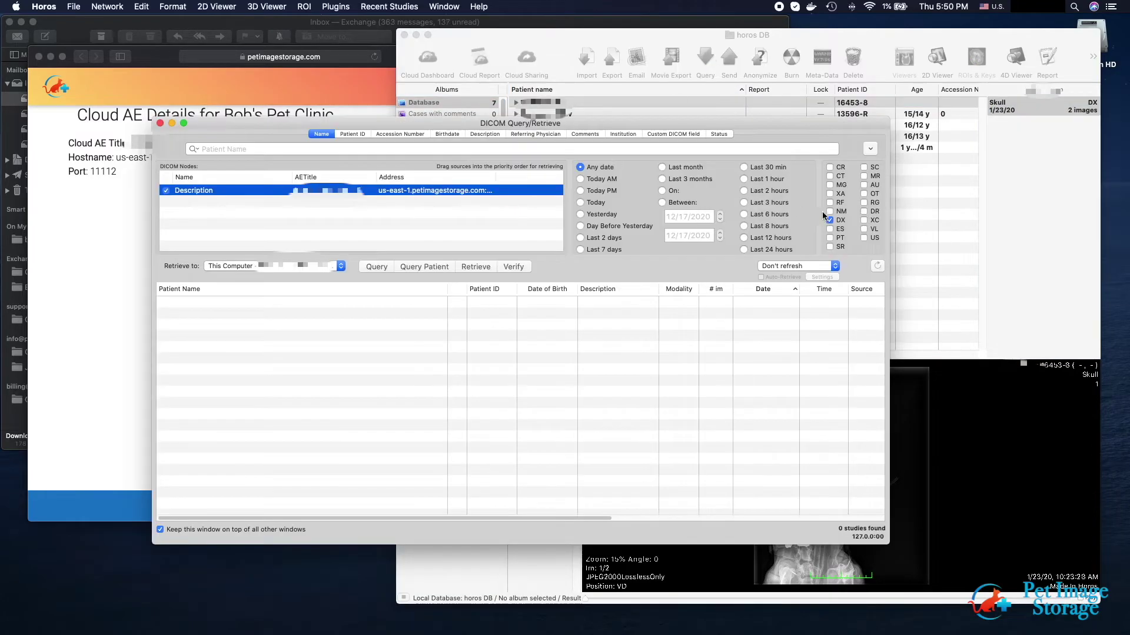
{"action": "left_click", "coordinate": [377, 268]}
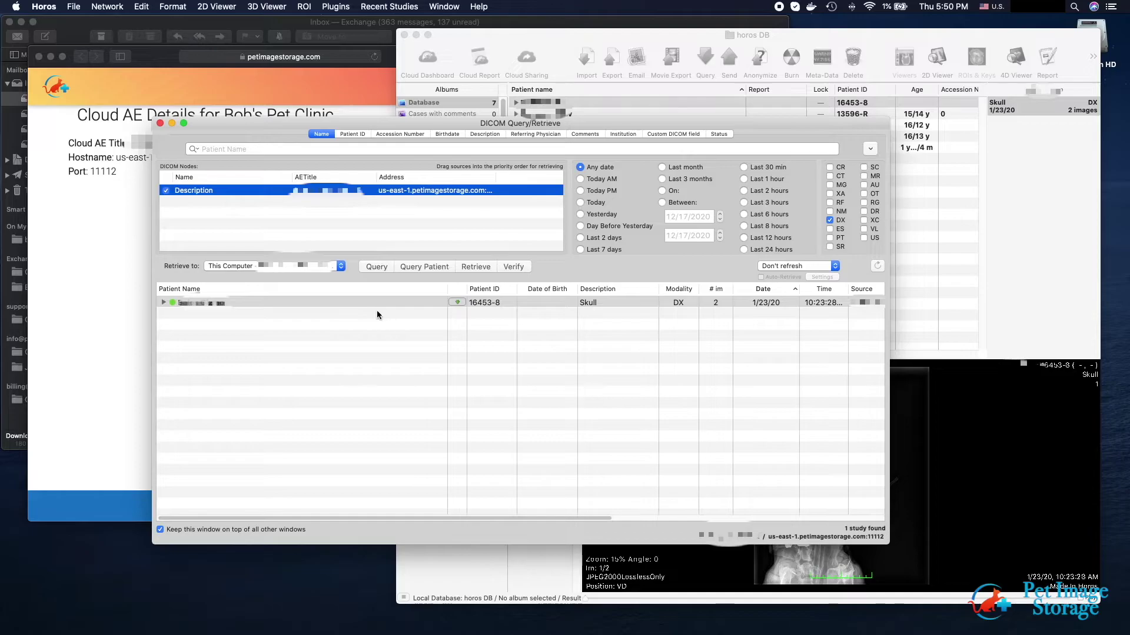
{"action": "left_click", "coordinate": [163, 303]}
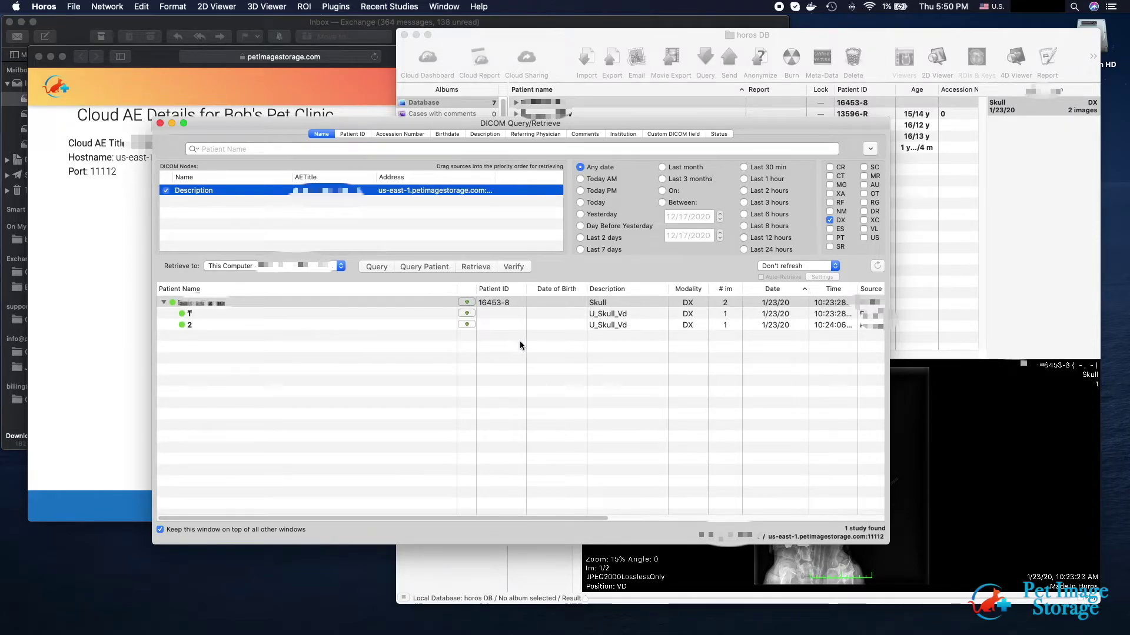
{"action": "left_click", "coordinate": [570, 37]}
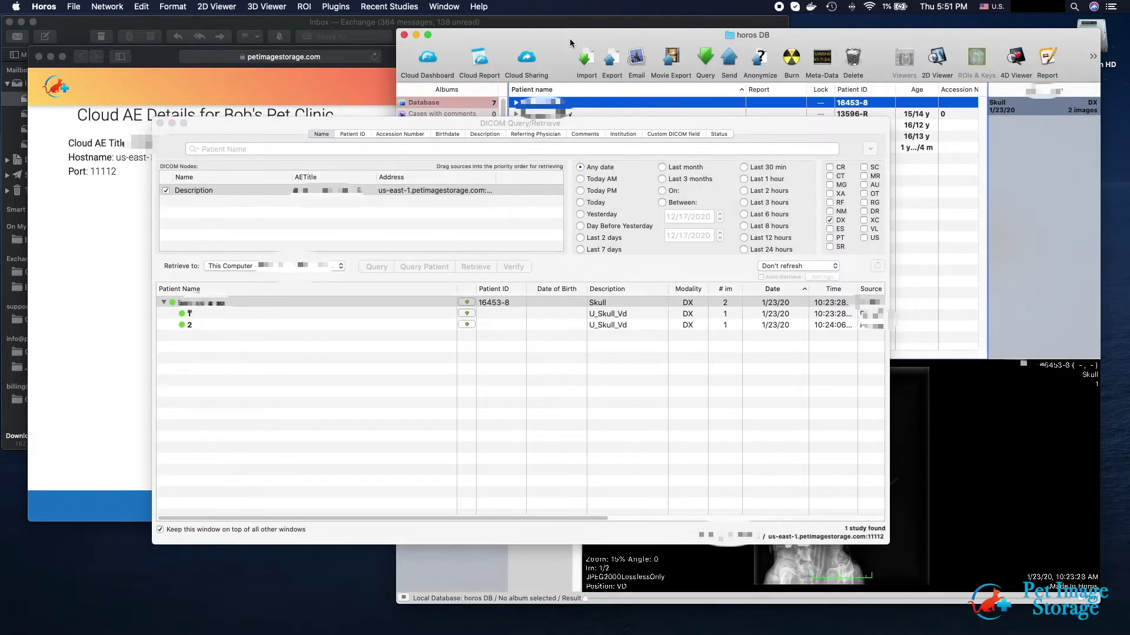
{"action": "left_click", "coordinate": [160, 123]}
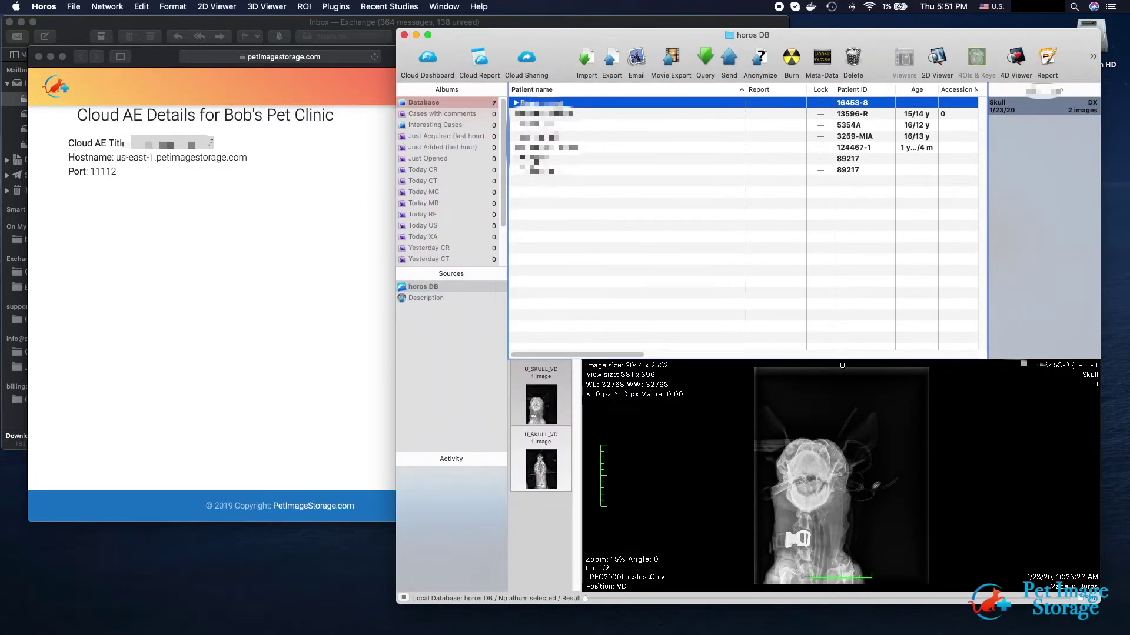
Delete the Skull study row from the local database and confirm removing its images.
{"action": "right_click", "coordinate": [556, 104]}
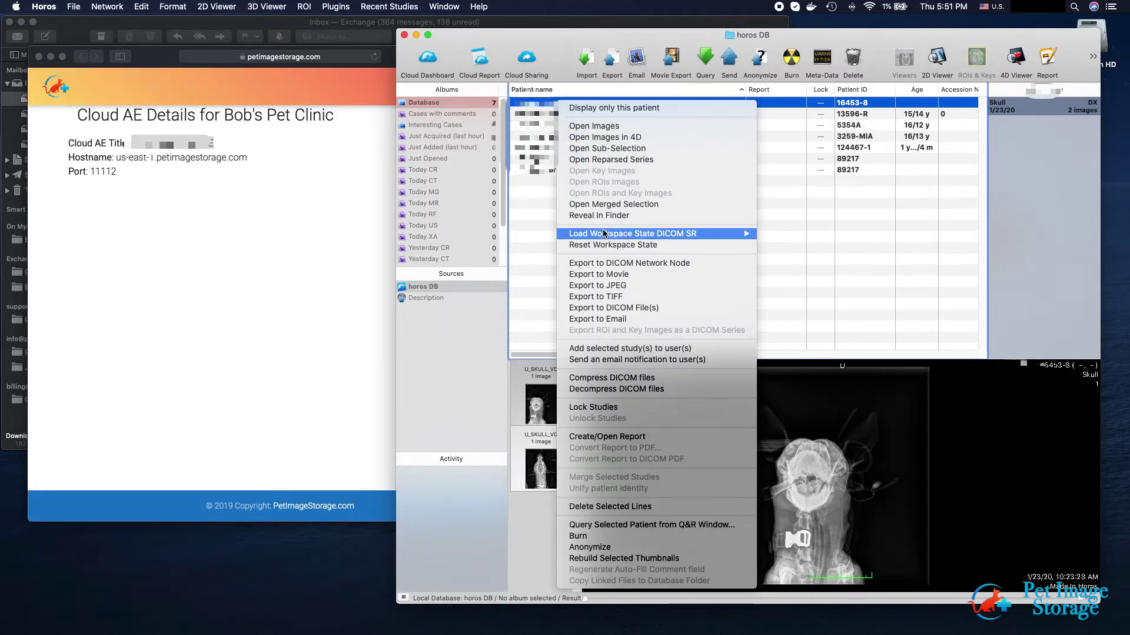
{"action": "left_click", "coordinate": [626, 507]}
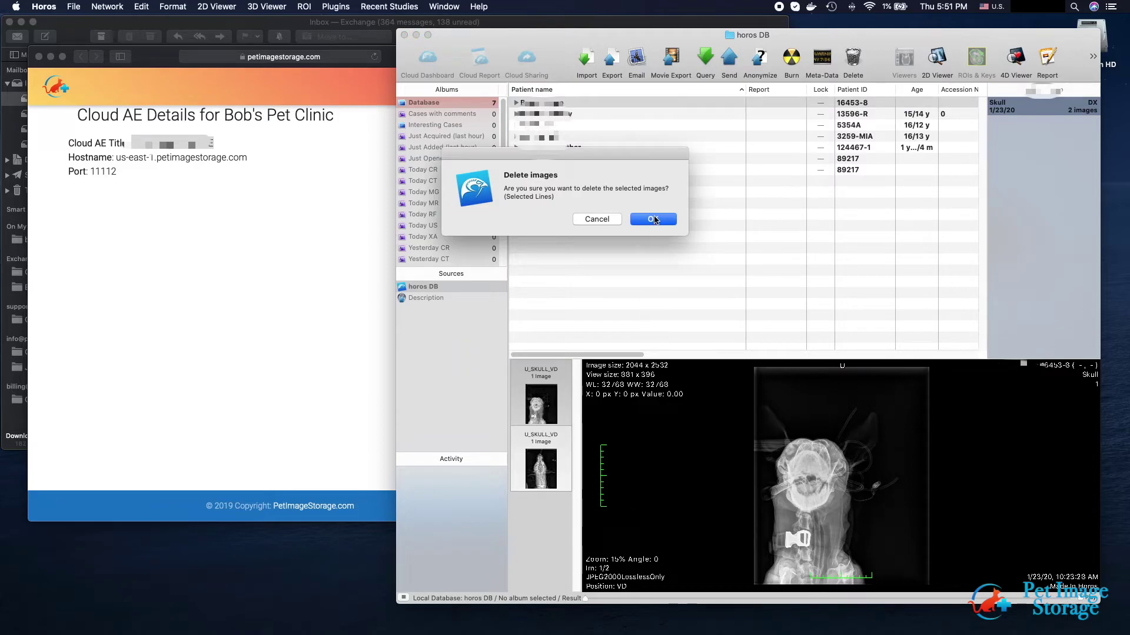
{"action": "left_click", "coordinate": [655, 219]}
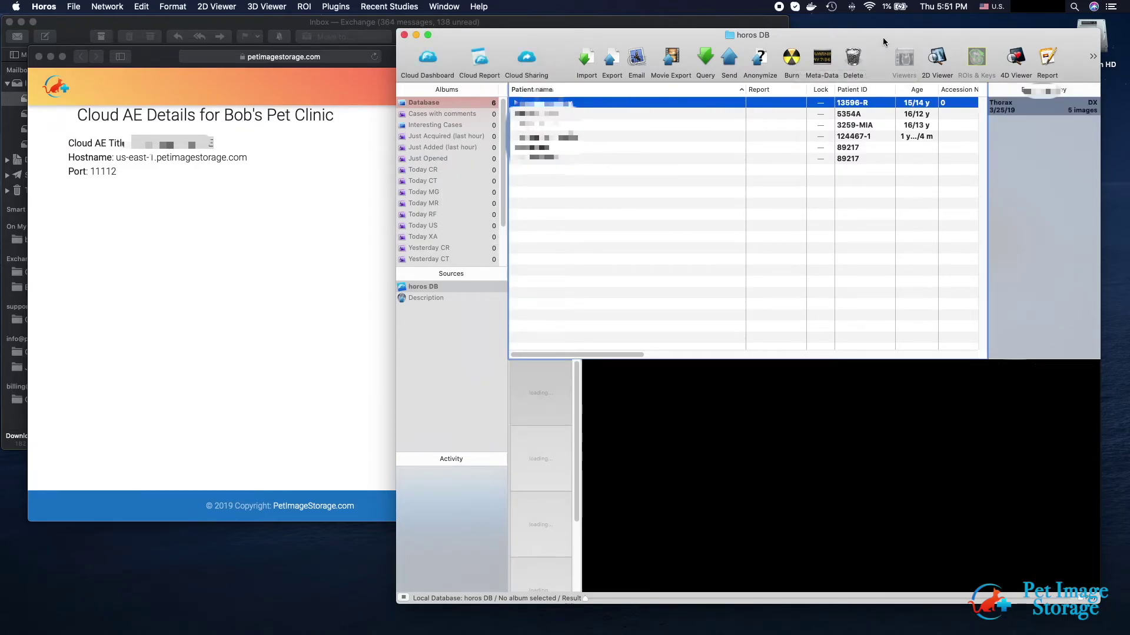
Query the cloud node, retrieve the Skull study locally, and close the Query/Retrieve window.
{"action": "left_click", "coordinate": [705, 58]}
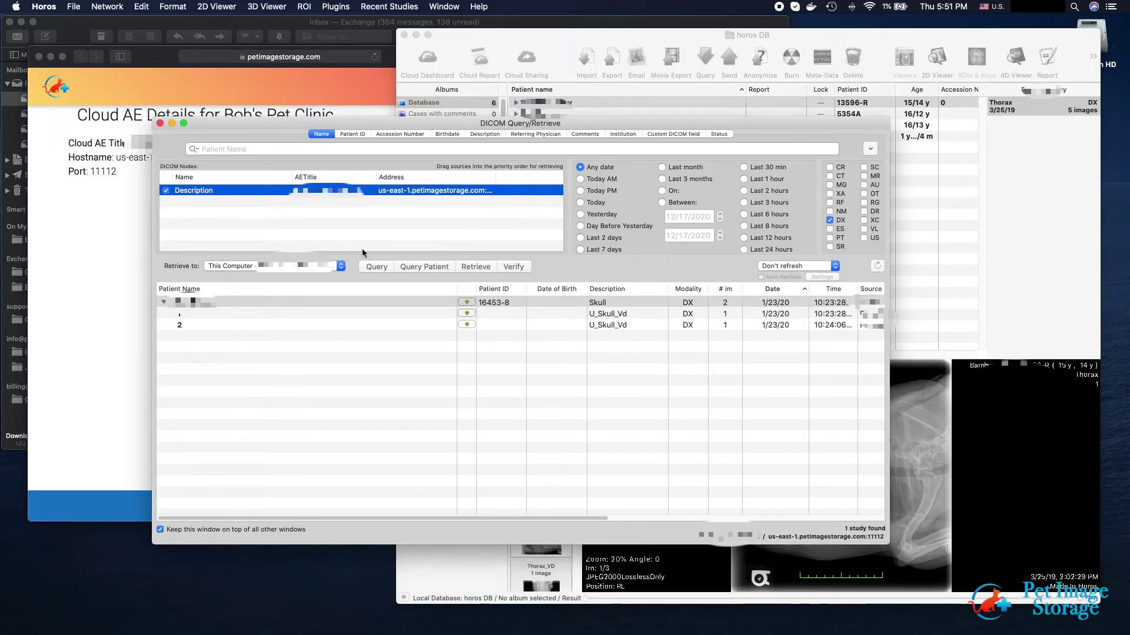
{"action": "left_click", "coordinate": [468, 302]}
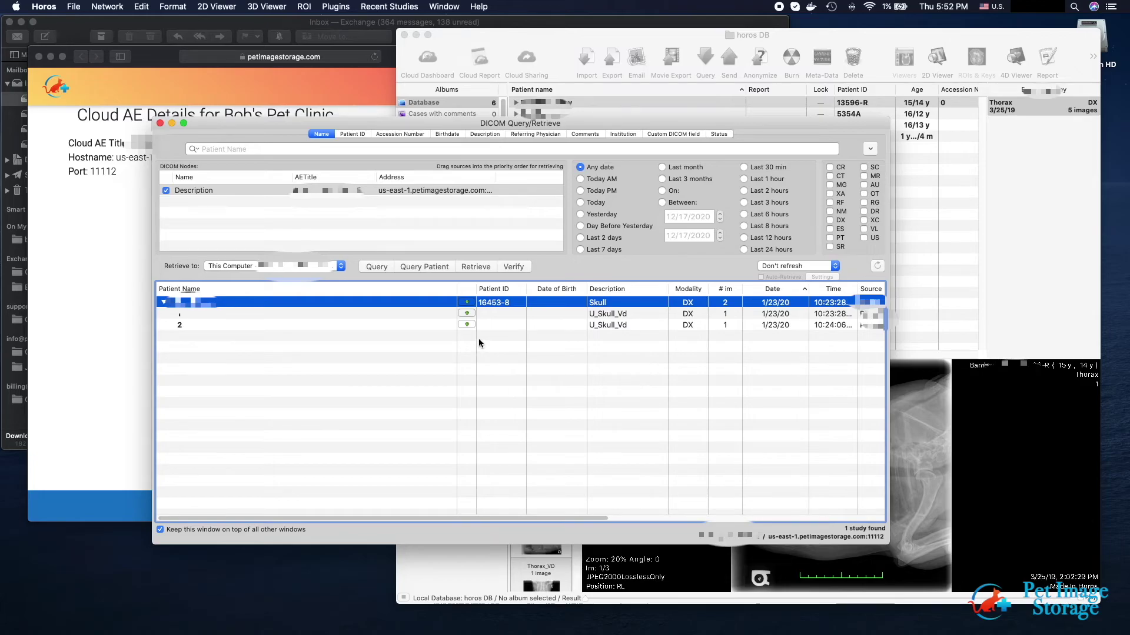
{"action": "left_click", "coordinate": [468, 312]}
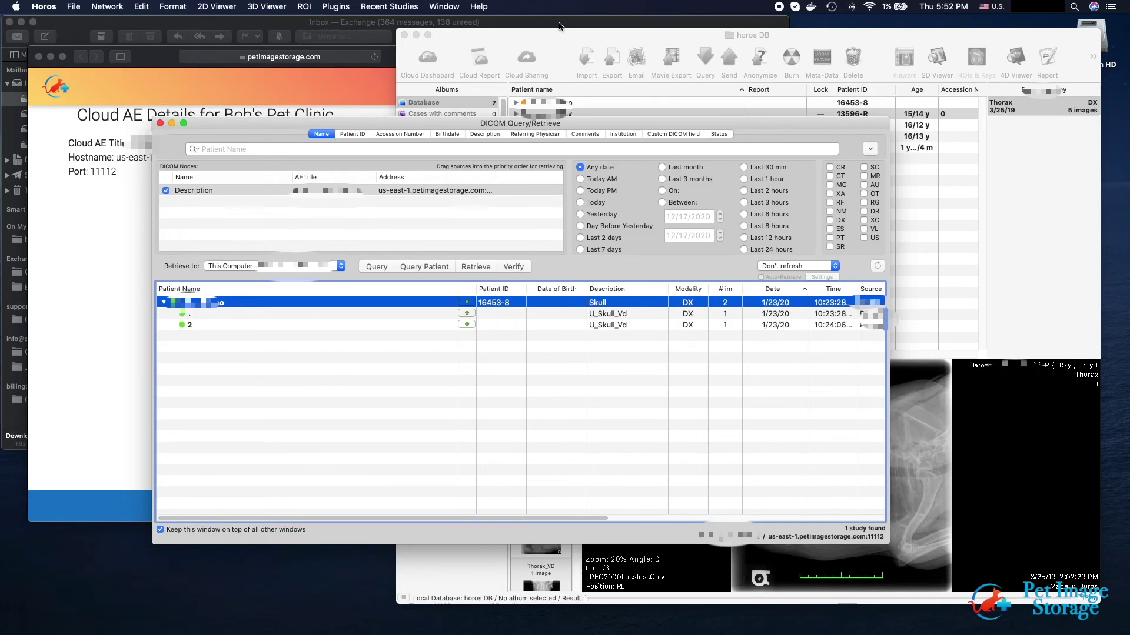
{"action": "left_click", "coordinate": [562, 49]}
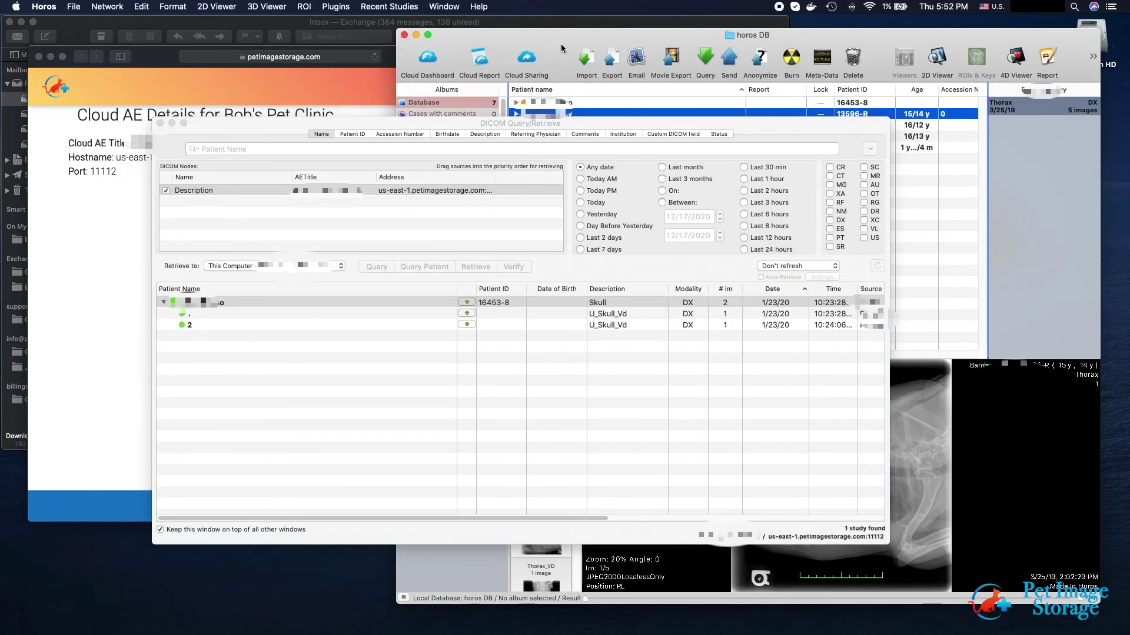
{"action": "left_click", "coordinate": [160, 123]}
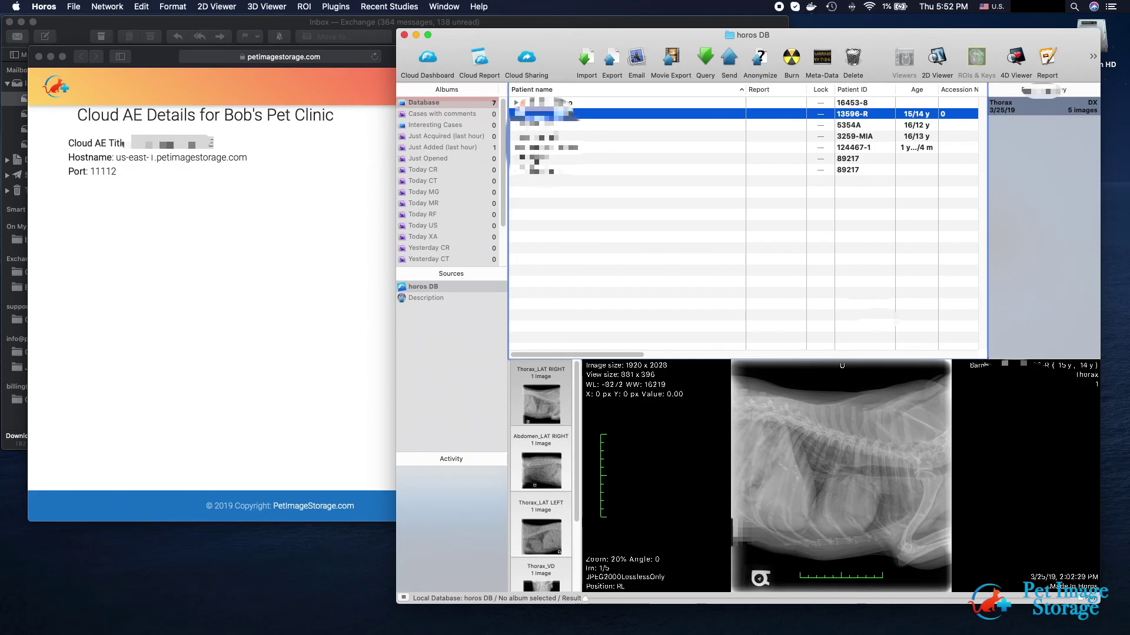